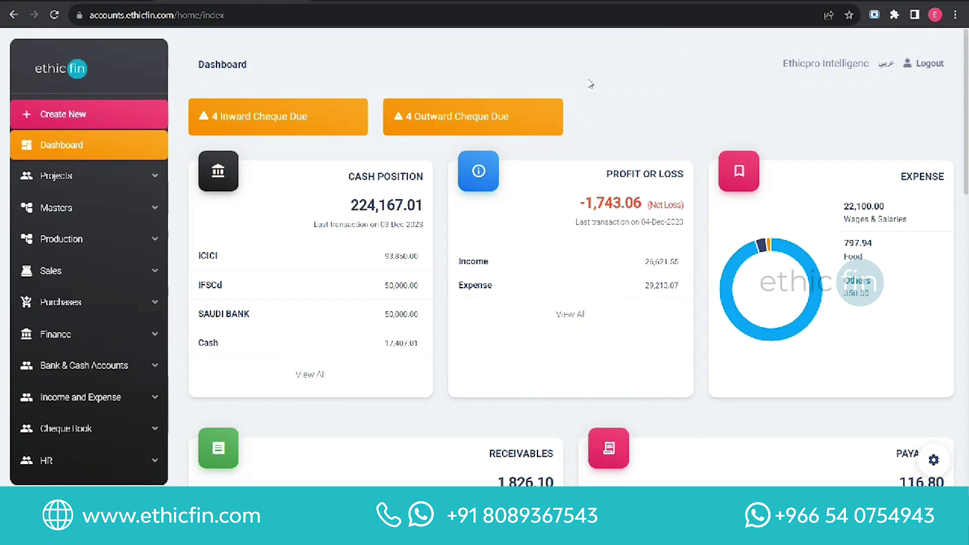
# - Expand Bank & Cash Accounts and show the Cash Accounts list (Asif, Cash, Petty Cash)
pyautogui.click(118, 365)
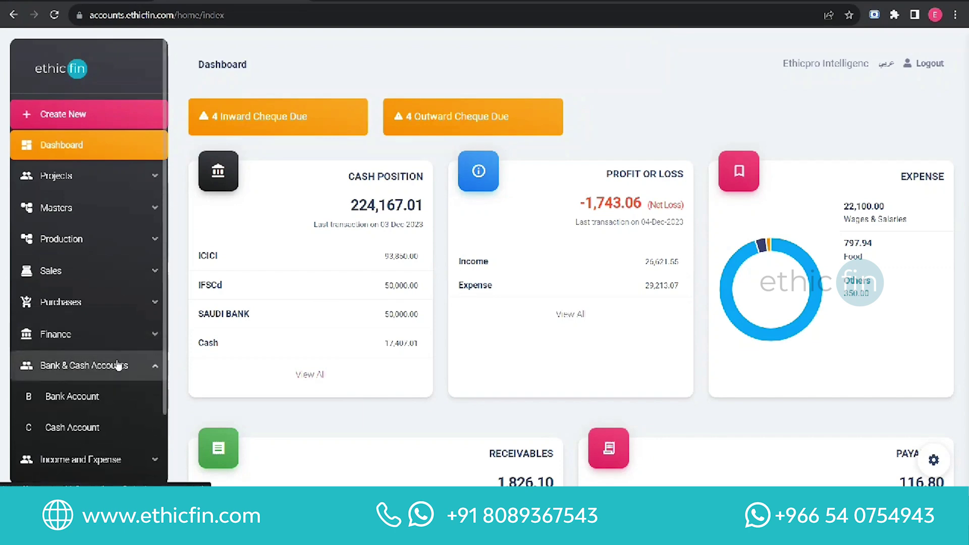
pyautogui.click(96, 427)
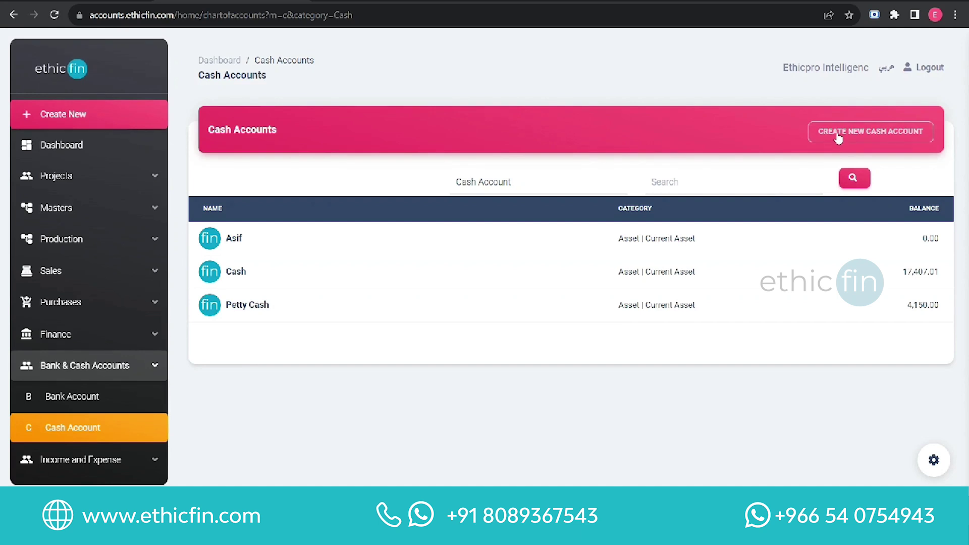
# - Start a new cash account: name 'Petty cash2', description 'petty cash amount', starting balance 6000
pyautogui.click(838, 138)
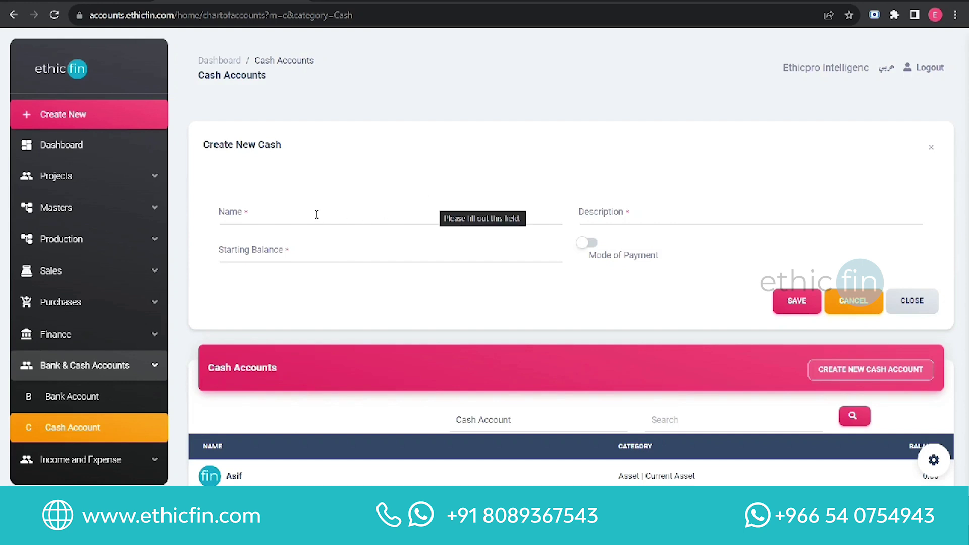
pyautogui.click(317, 215)
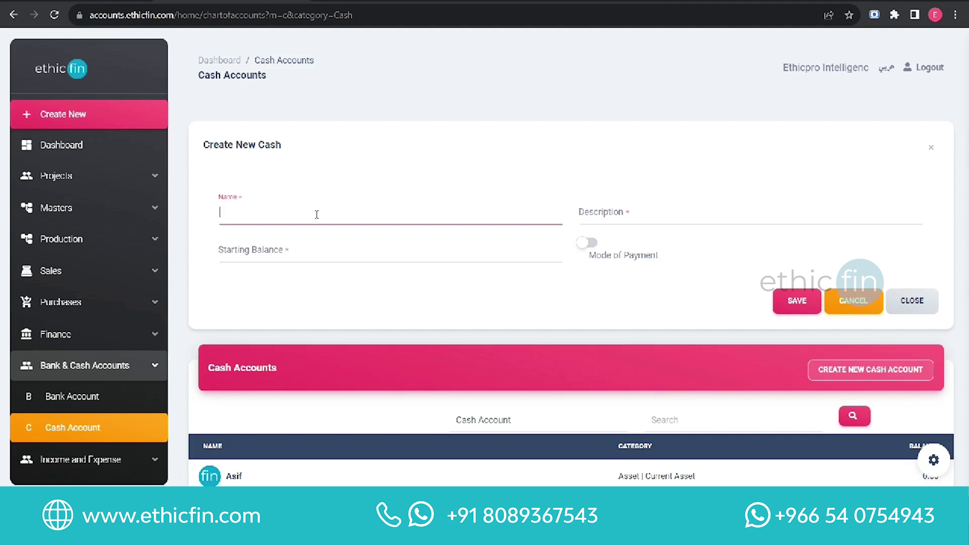
pyautogui.write('P')
pyautogui.write('etty ')
pyautogui.write('cash')
pyautogui.write('2')
pyautogui.click(615, 212)
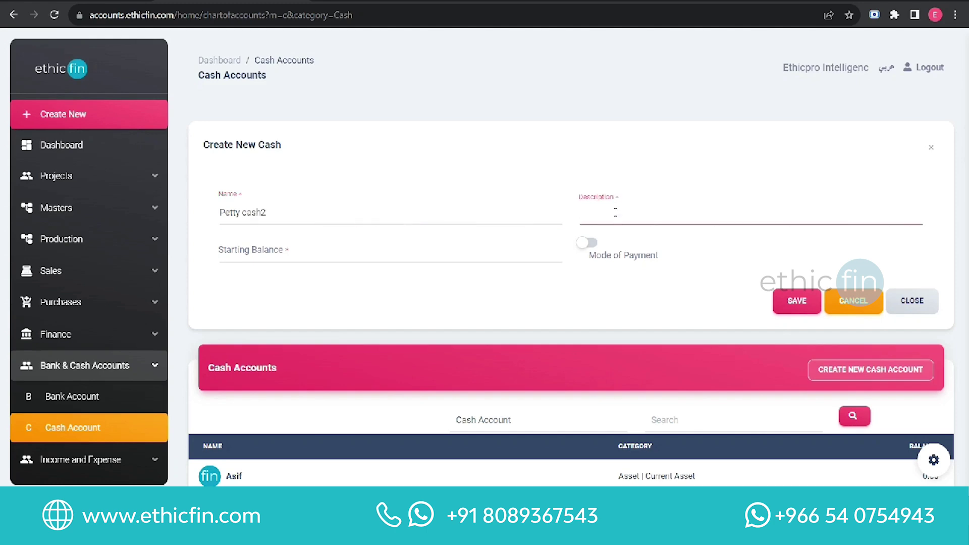
pyautogui.write('pett')
pyautogui.write('ycas')
pyautogui.write('h d')
pyautogui.write('m')
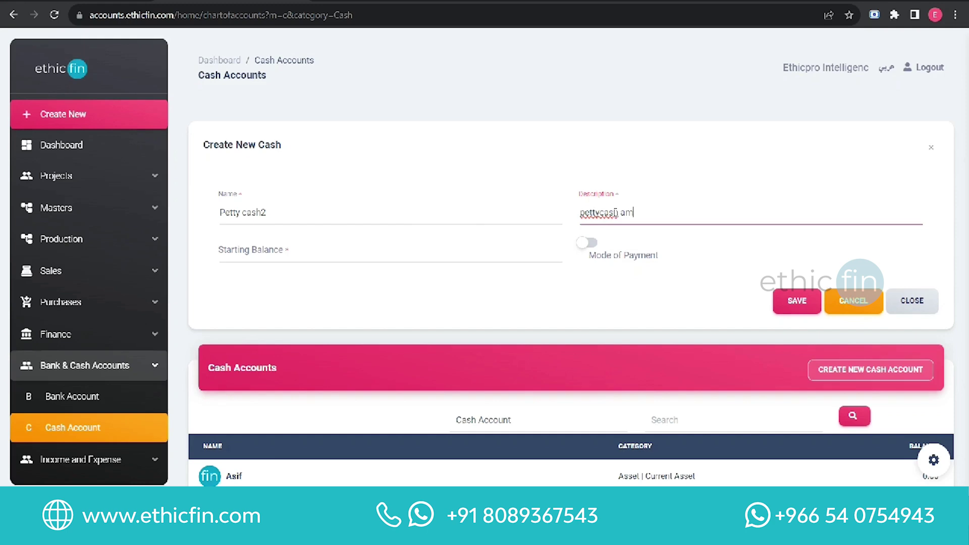
pyautogui.write('ount')
pyautogui.click(599, 210)
pyautogui.click(472, 243)
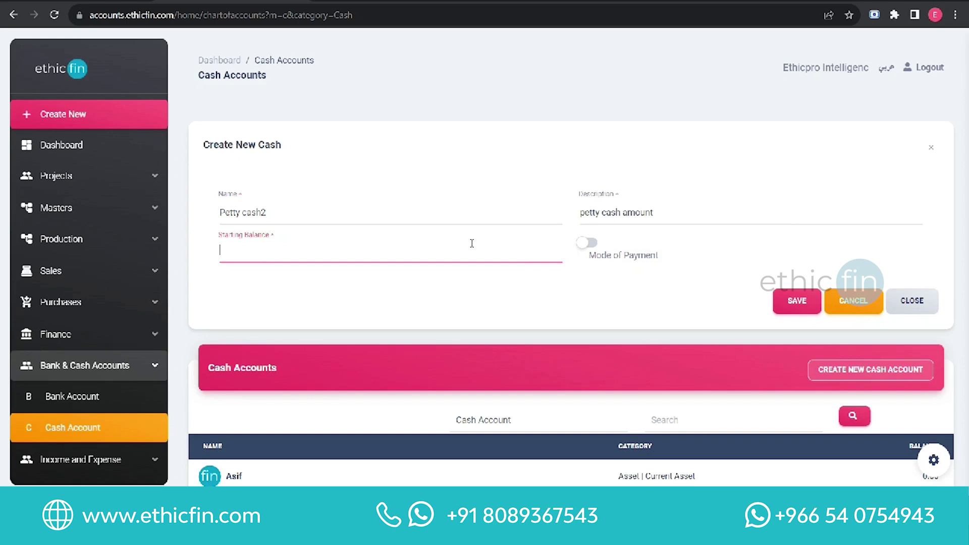
pyautogui.write('6')
pyautogui.write('000')
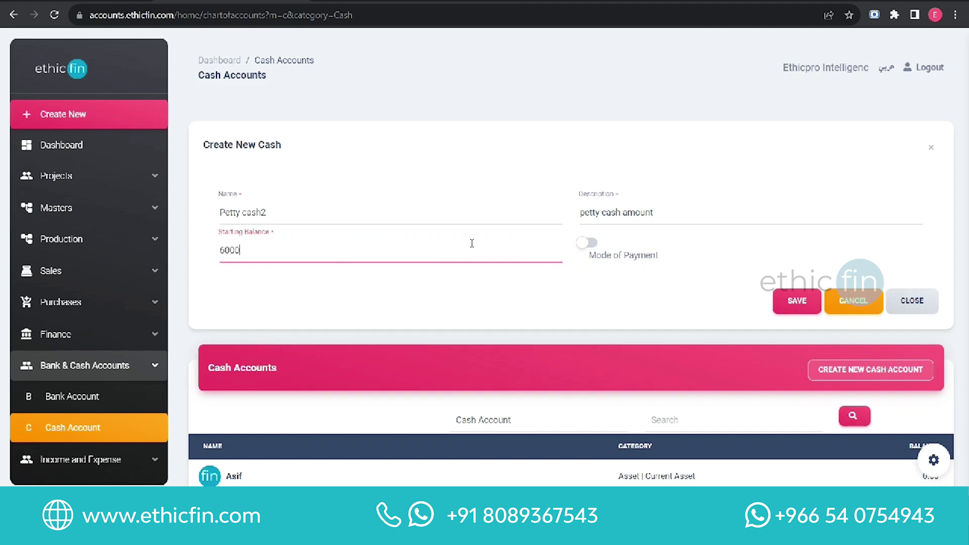
# - Enable Mode of Payment for Petty cash2 and save the new account
pyautogui.click(589, 244)
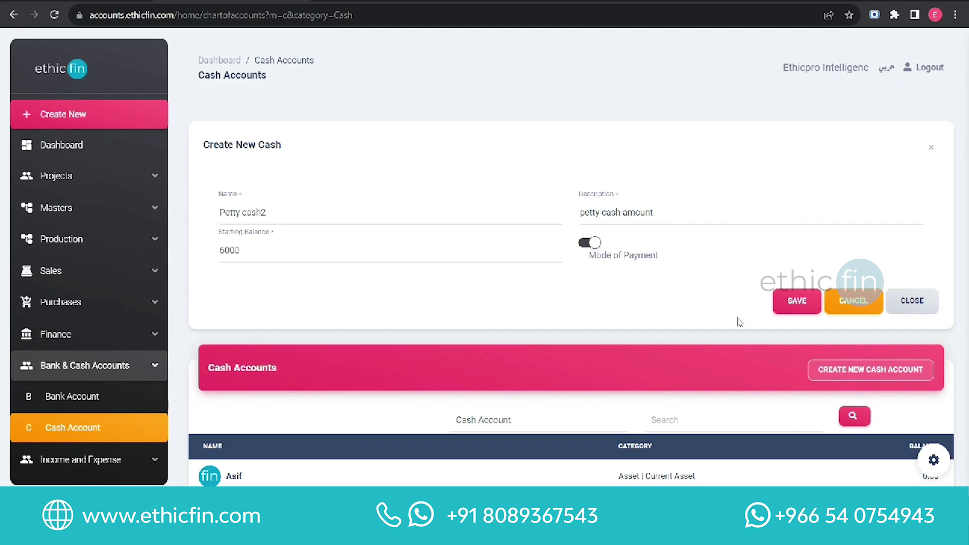
pyautogui.click(795, 306)
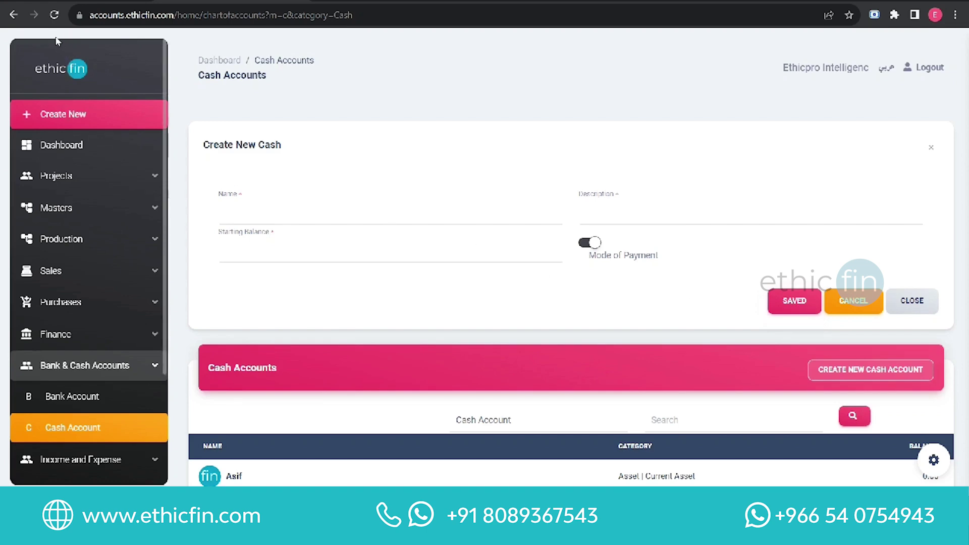
# - Refresh the Cash Accounts page so Petty cash2 appears at 6,000
pyautogui.click(55, 15)
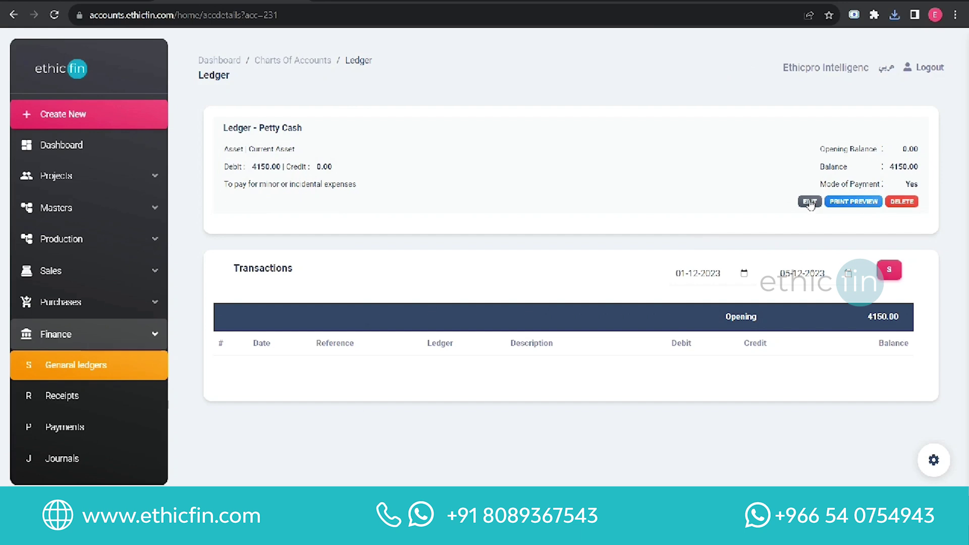
pyautogui.click(810, 202)
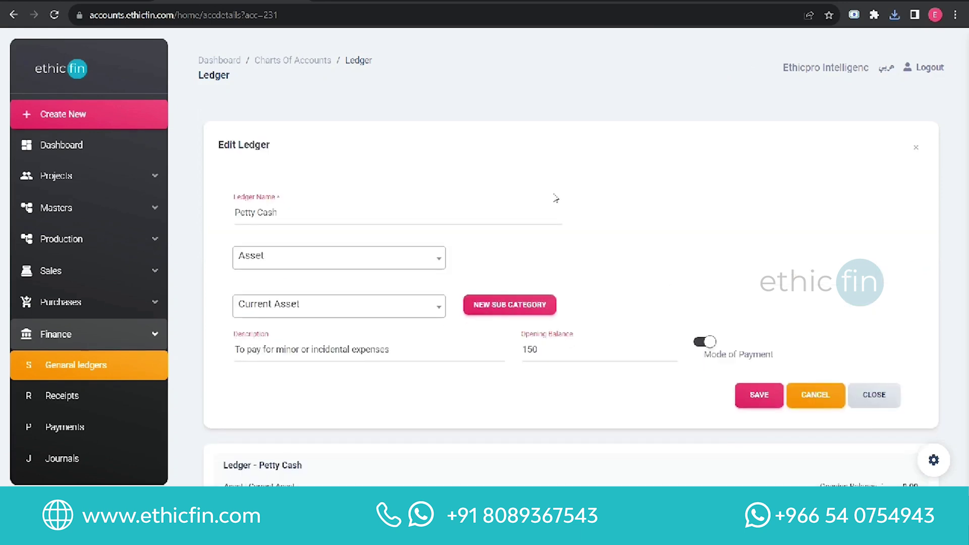
pyautogui.click(879, 400)
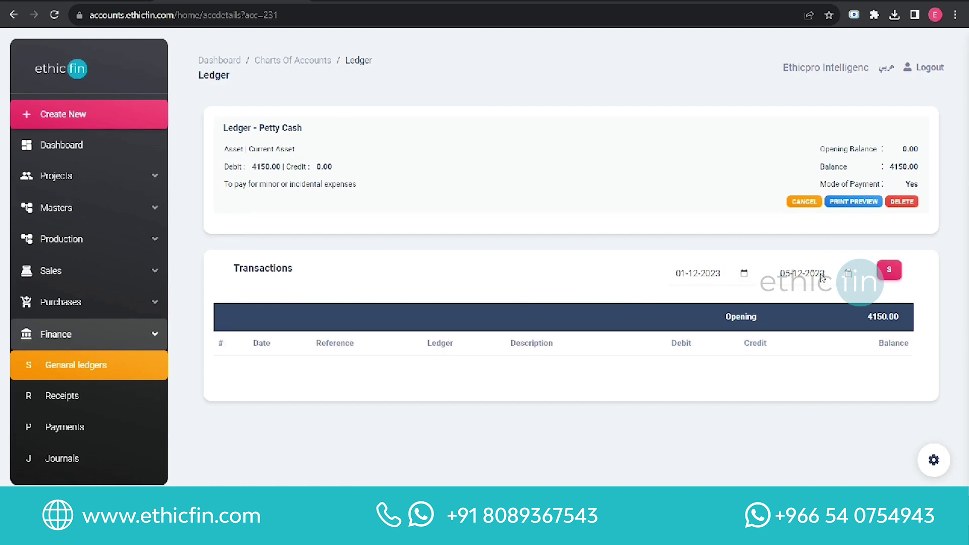
# - Filter Petty Cash transactions from 01-01-2023 to 28-12-2024 and run the search
pyautogui.click(745, 274)
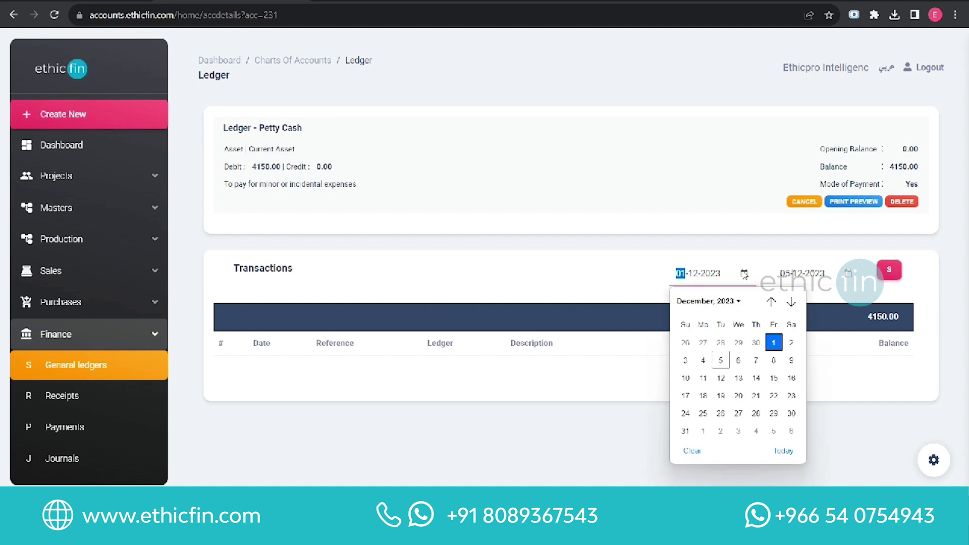
pyautogui.click(738, 302)
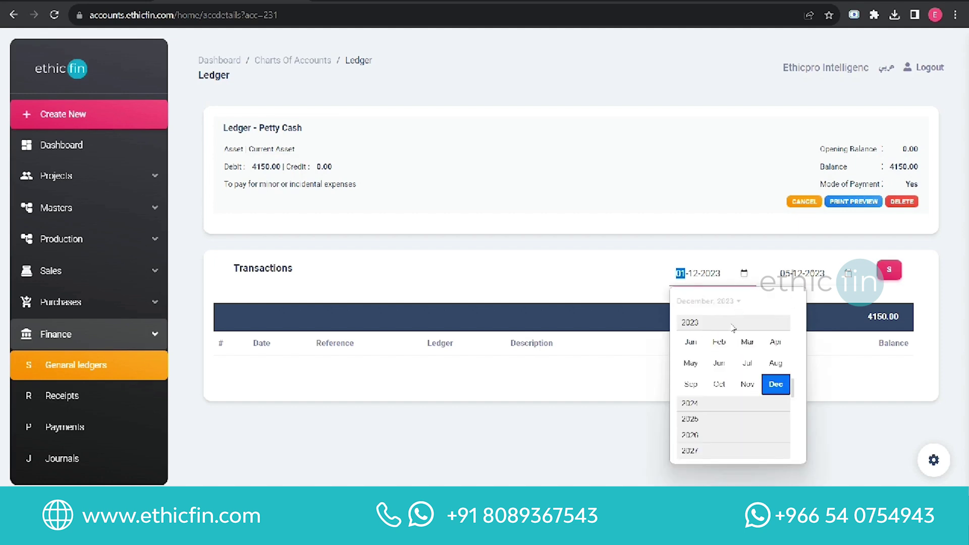
pyautogui.click(704, 352)
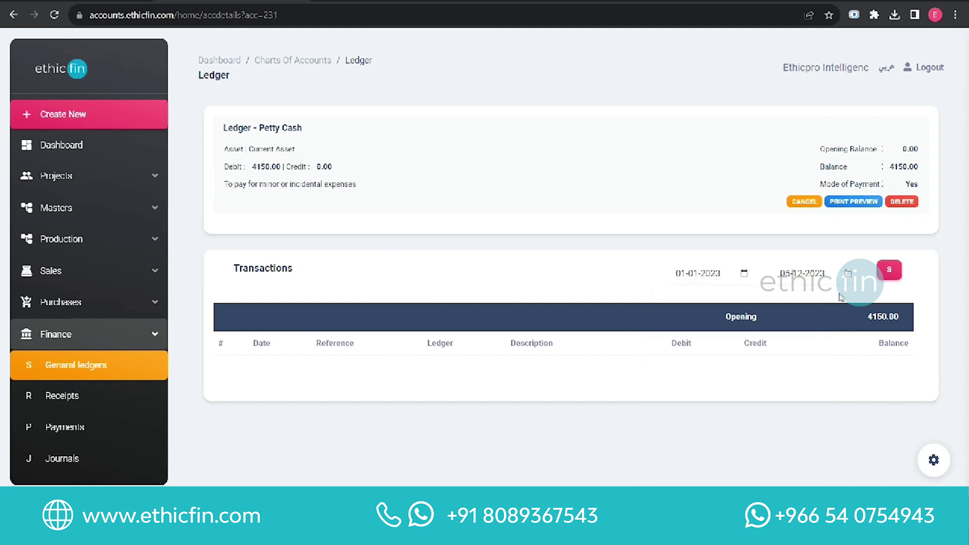
pyautogui.click(849, 275)
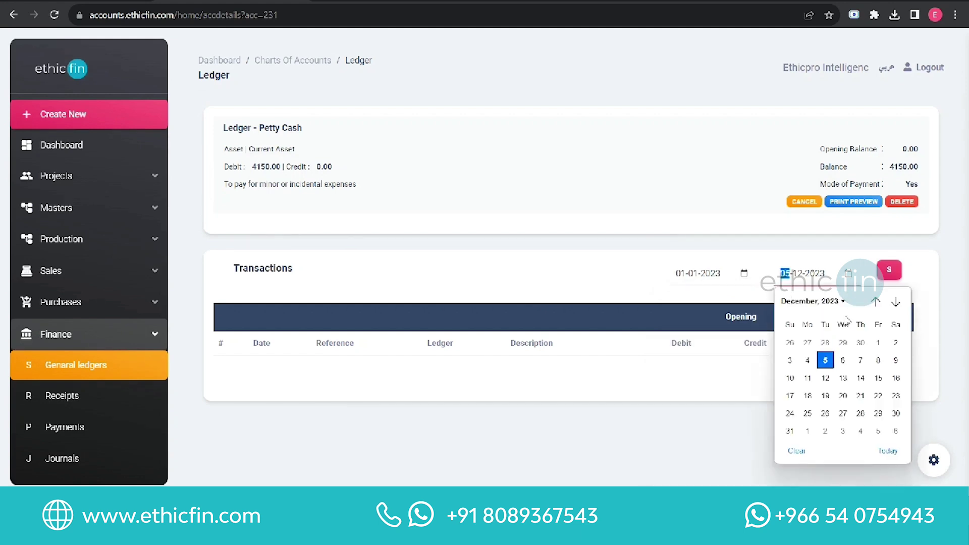
pyautogui.click(809, 301)
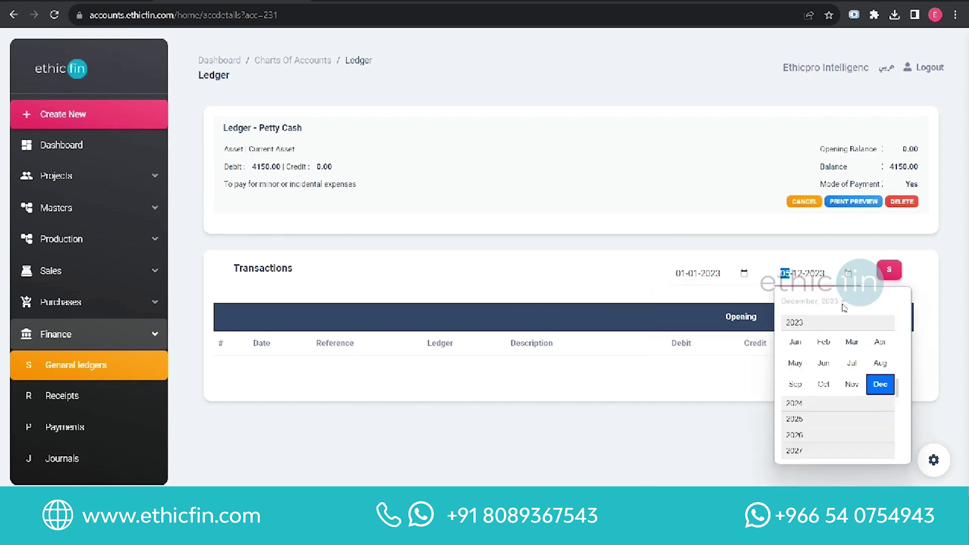
pyautogui.click(798, 404)
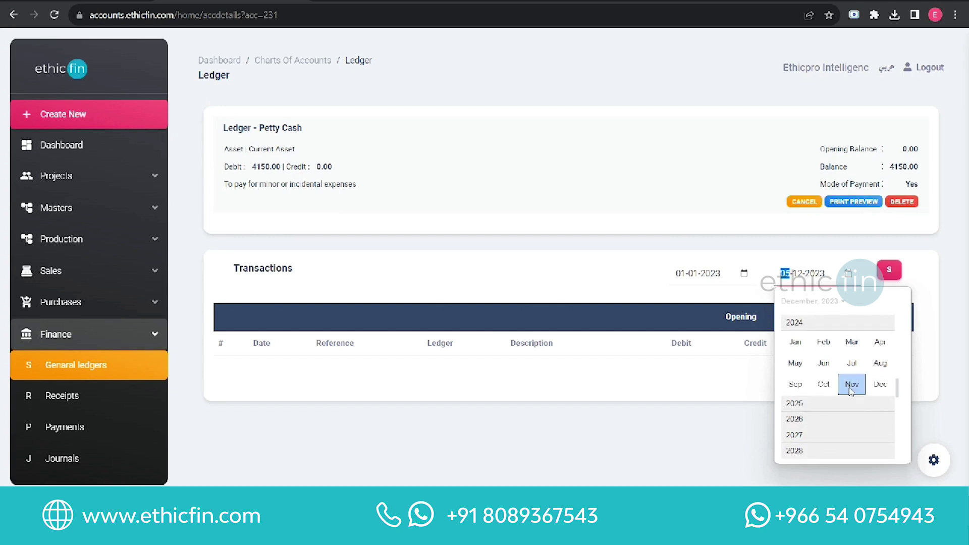
pyautogui.click(880, 384)
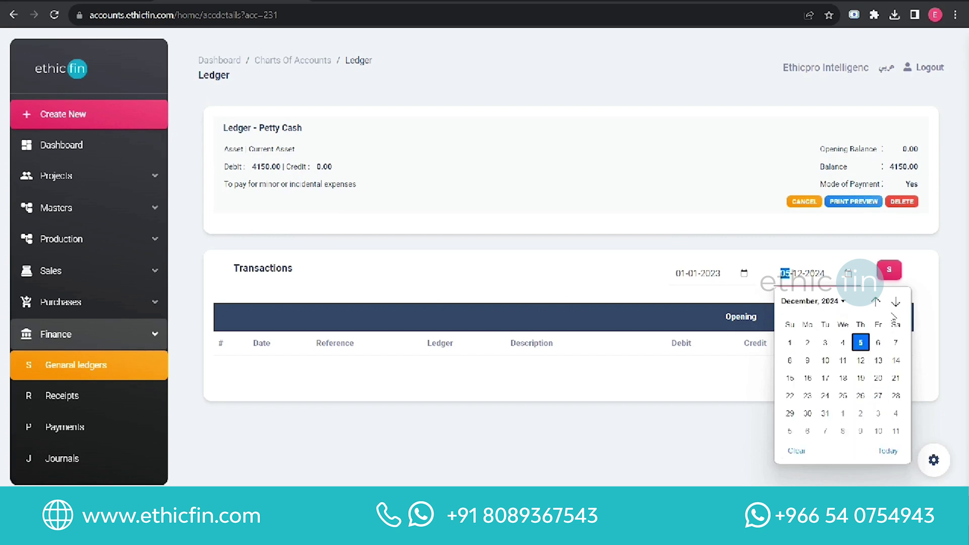
pyautogui.click(896, 396)
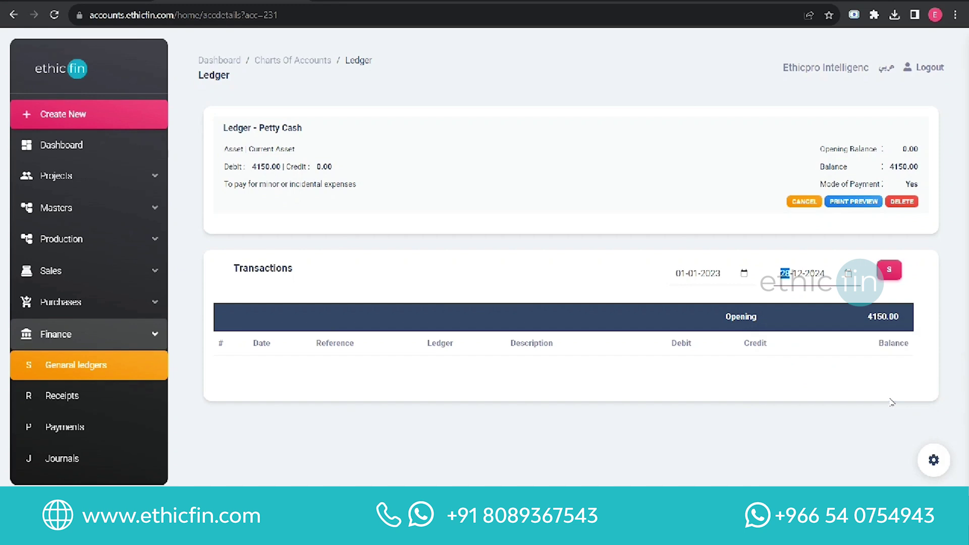
pyautogui.click(888, 271)
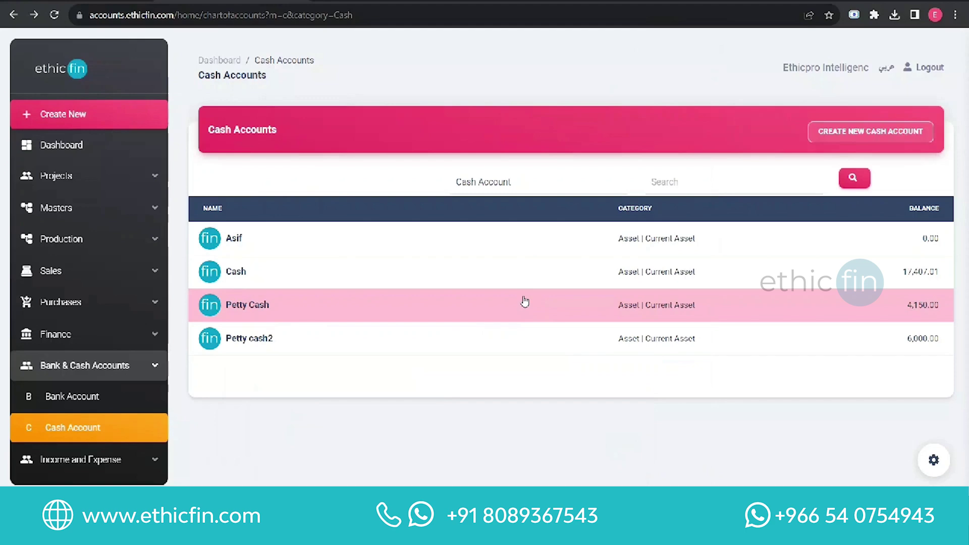
# - Open the Petty Cash ledger, showing its 4,150 opening balance
pyautogui.click(525, 302)
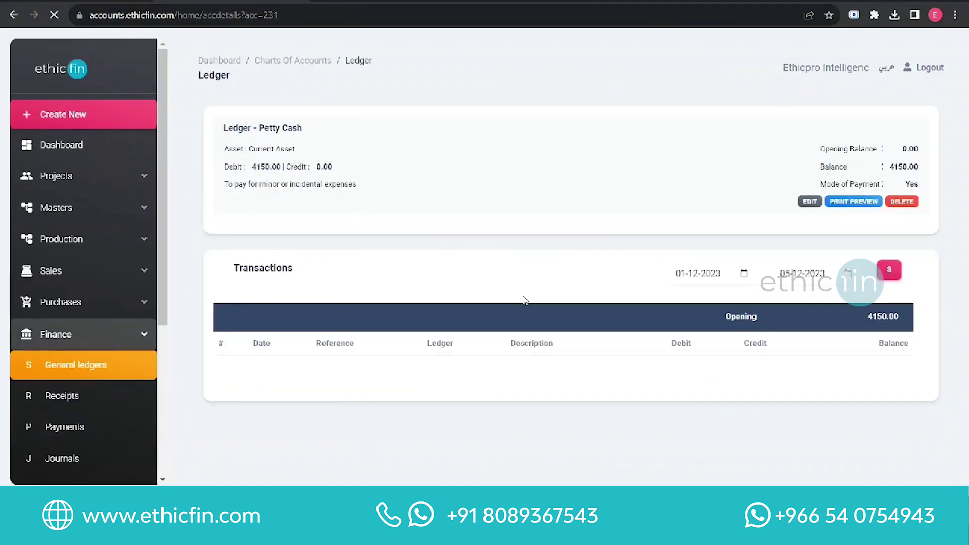